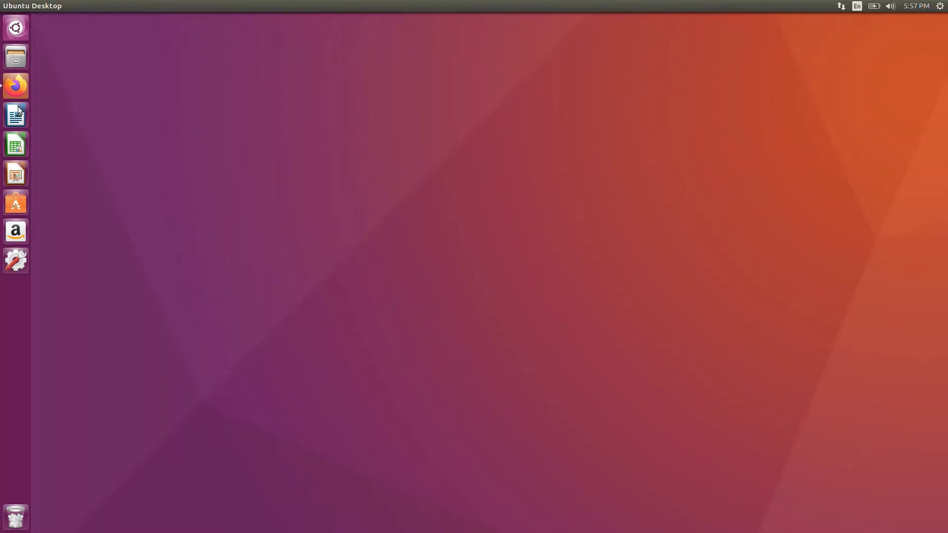
Step: Bring the ROBOTIS e-Manual forward and scroll to section 11.1's fake-node install and launch commands
click(16, 86)
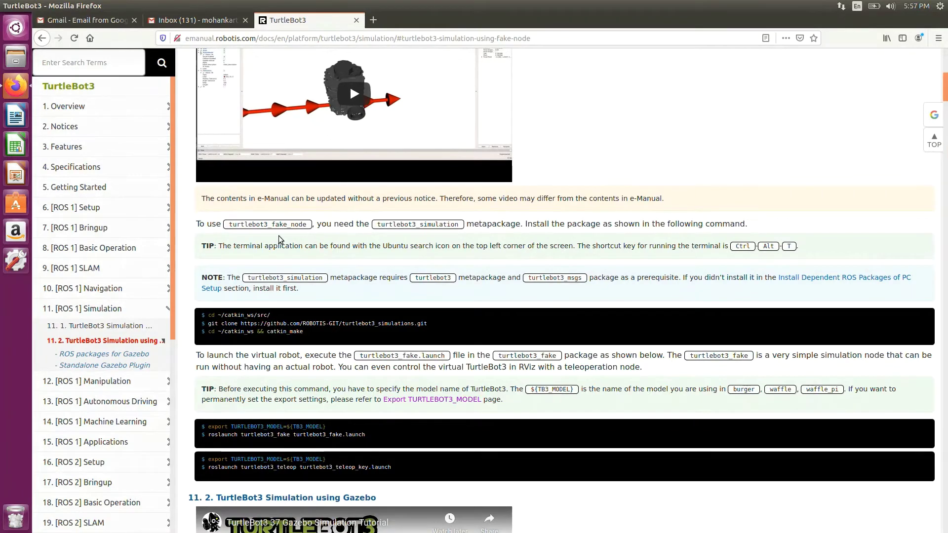
scroll(279, 236, up, 5)
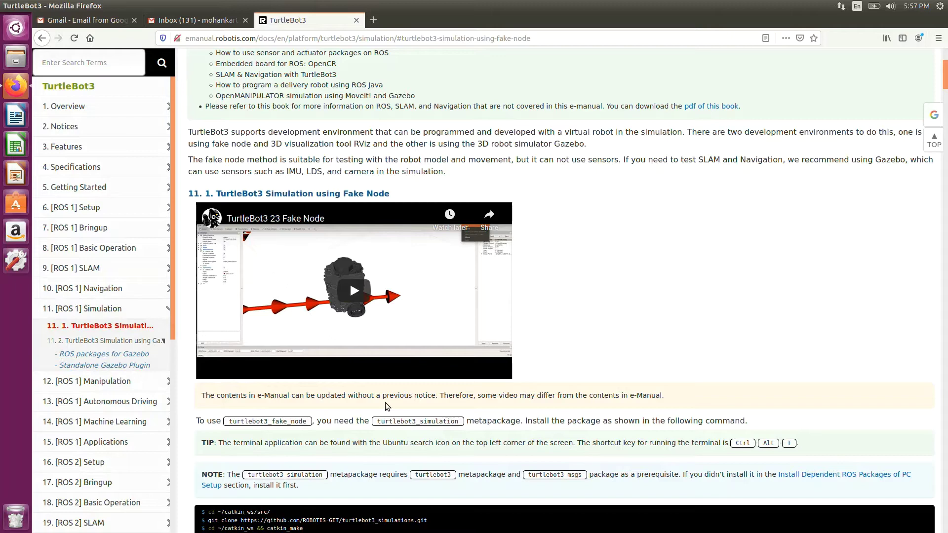
scroll(387, 405, down, 3)
scroll(380, 358, down, 2)
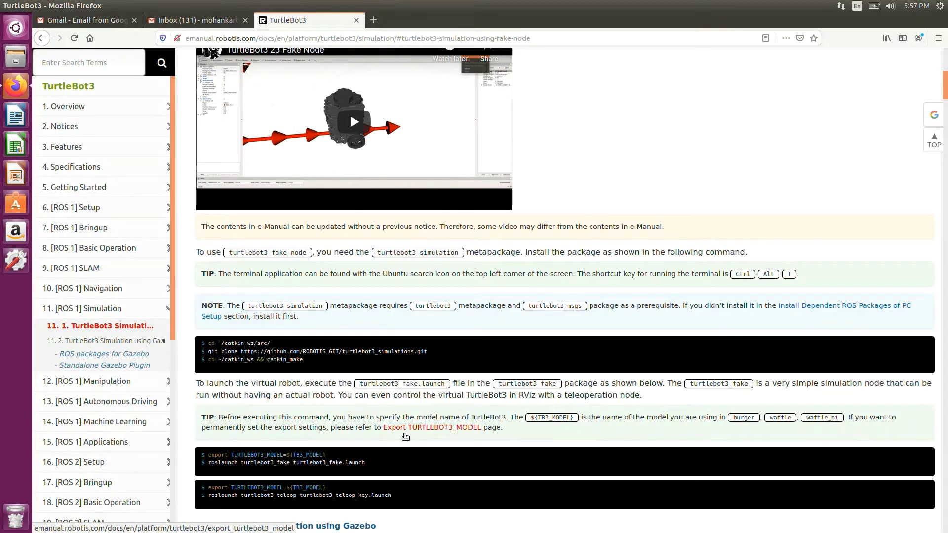
Step: Open a new terminal and change into ~/catkin_ws/src using the manual's cd command
key(ctrl+alt+t)
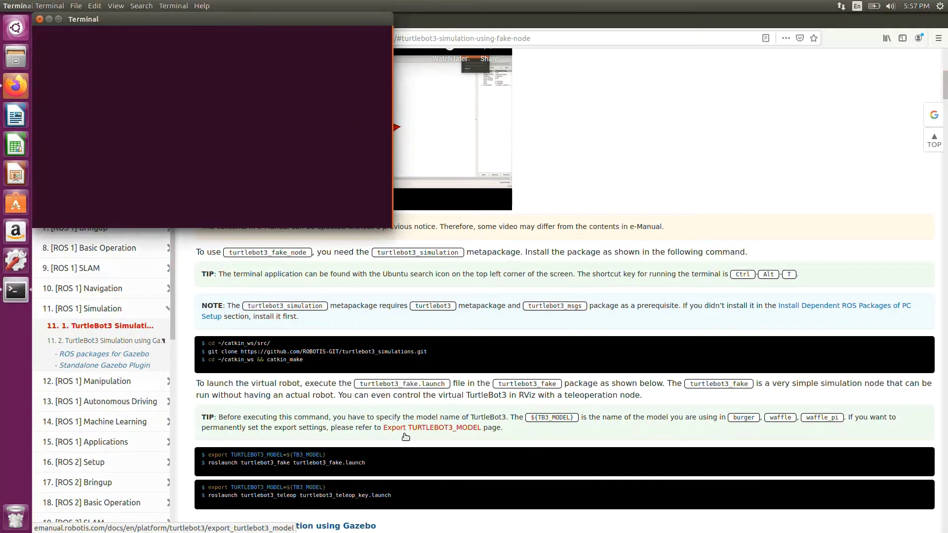
right_click(259, 27)
click(275, 78)
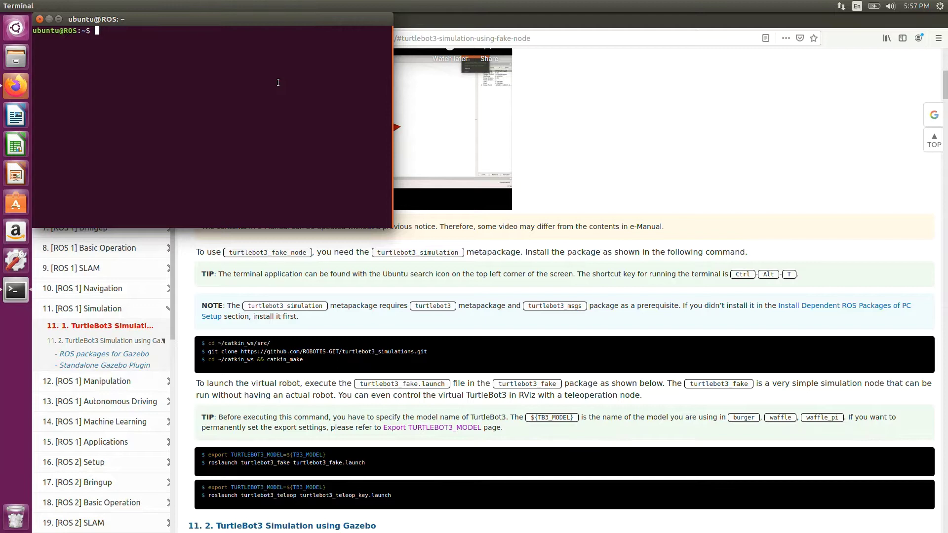
drag(284, 345, 209, 344)
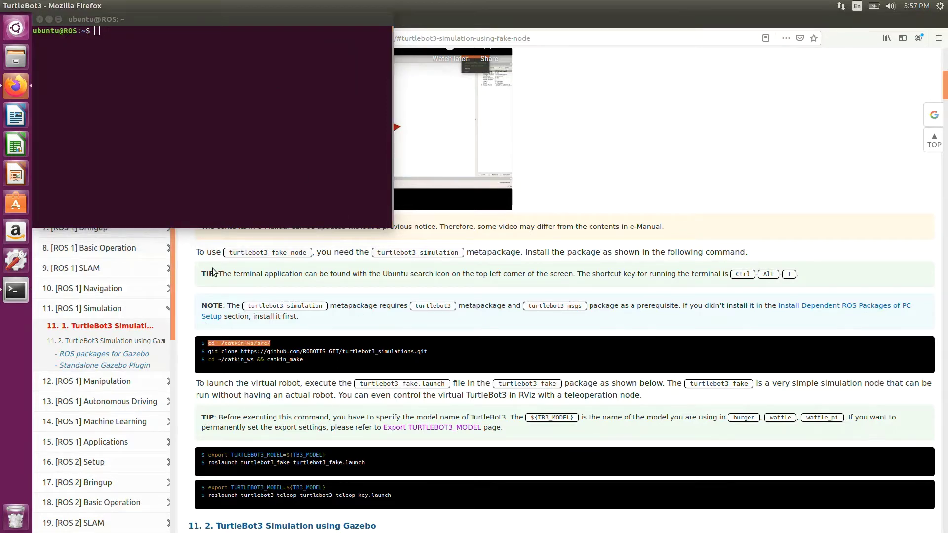
click(183, 49)
right_click(182, 49)
click(210, 82)
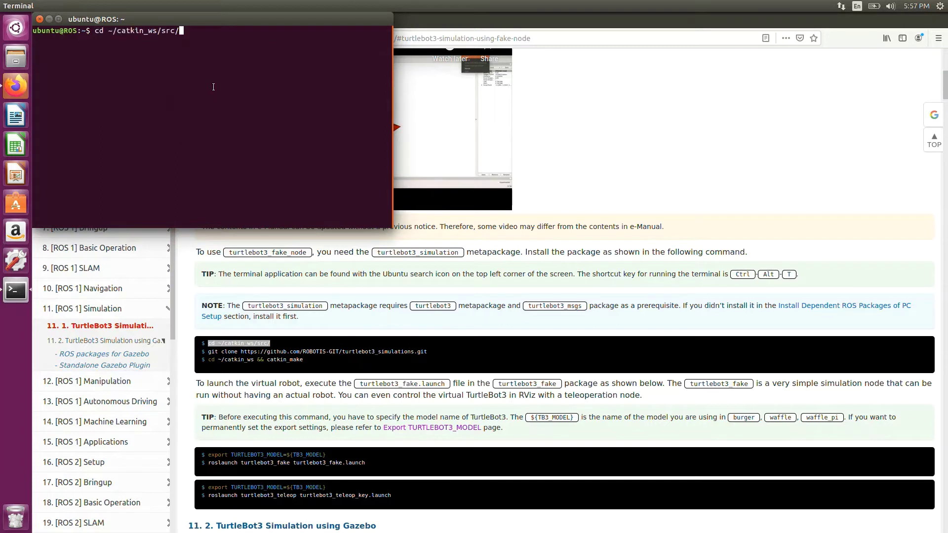
key(Return)
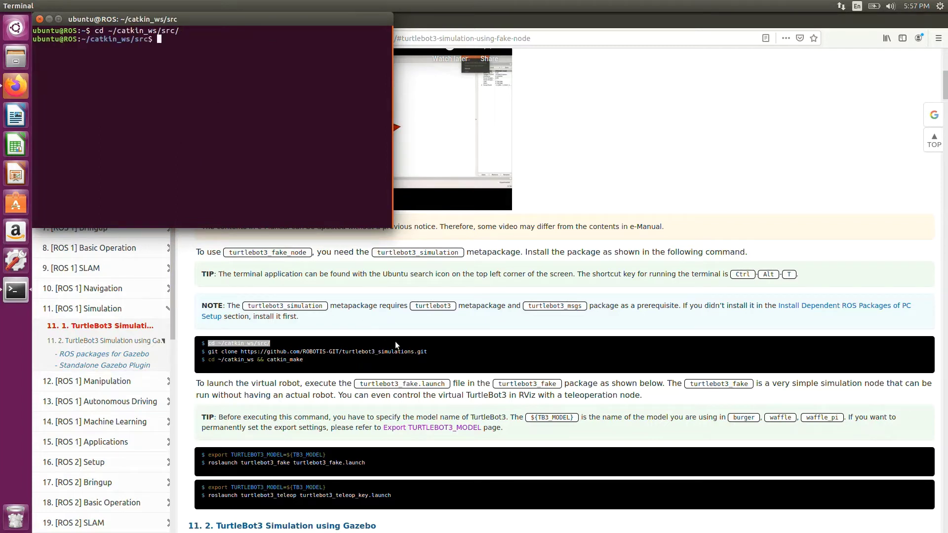
Step: Clone the turtlebot3_simulations repository with the git clone command from the manual
mouse_move(437, 355)
mouse_down()
mouse_move(254, 364)
mouse_move(213, 355)
mouse_up()
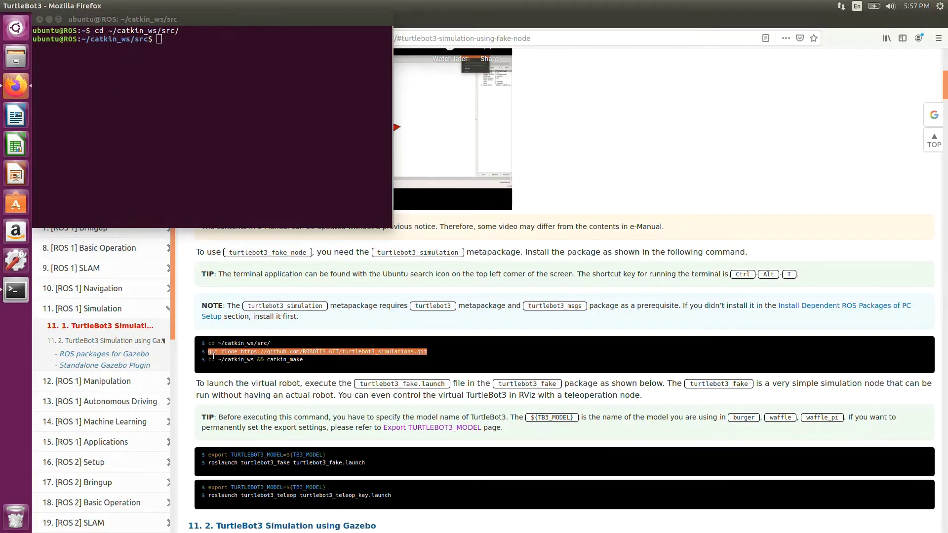
right_click(225, 90)
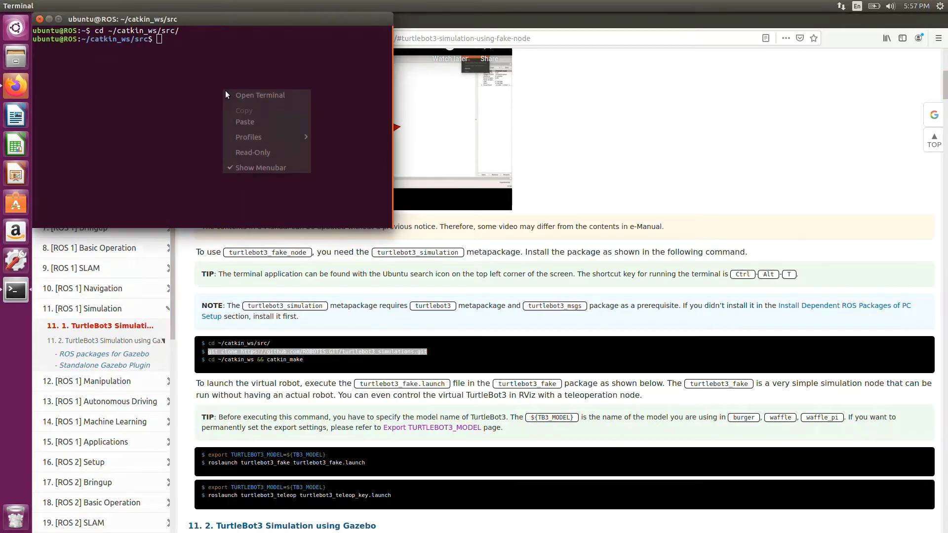
click(242, 127)
key(Return)
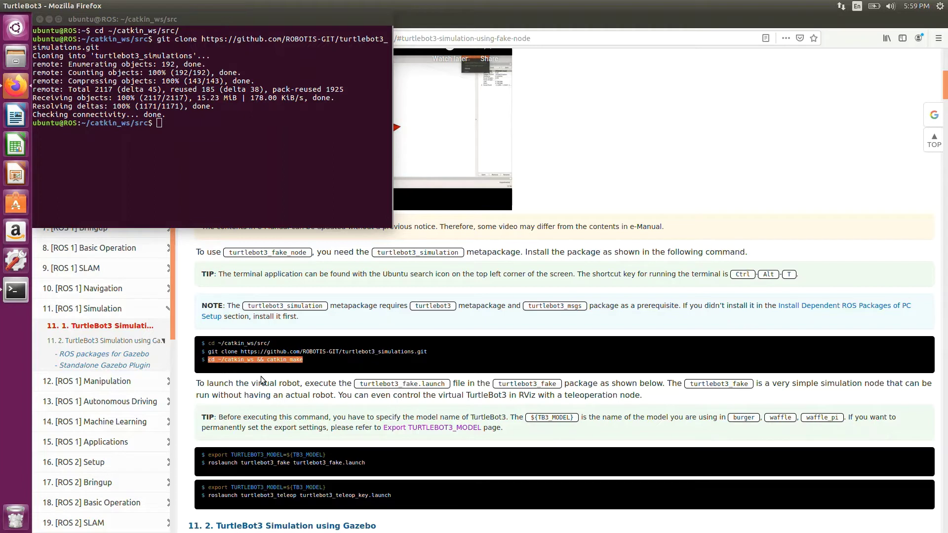
Step: Build the workspace by running 'cd ~/catkin_ws && catkin_make'
right_click(247, 162)
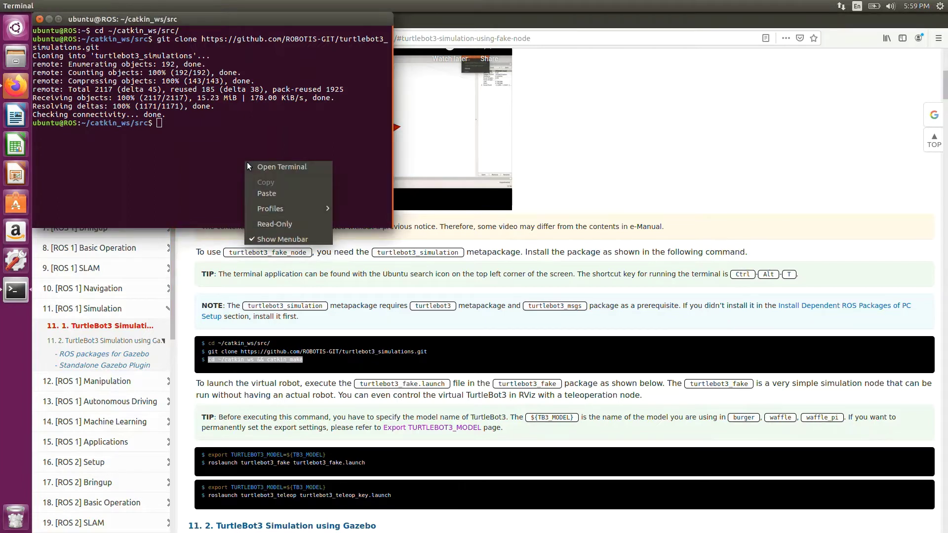
click(265, 193)
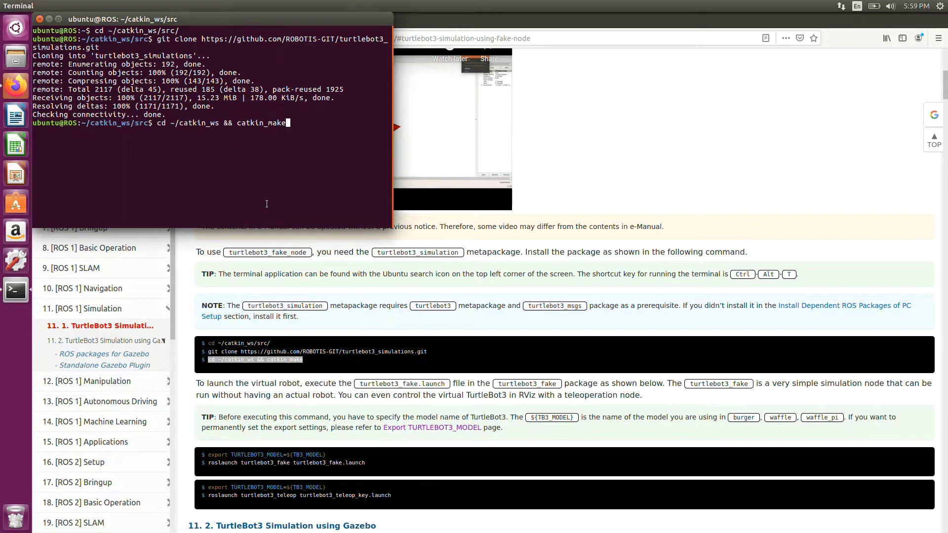
key(Return)
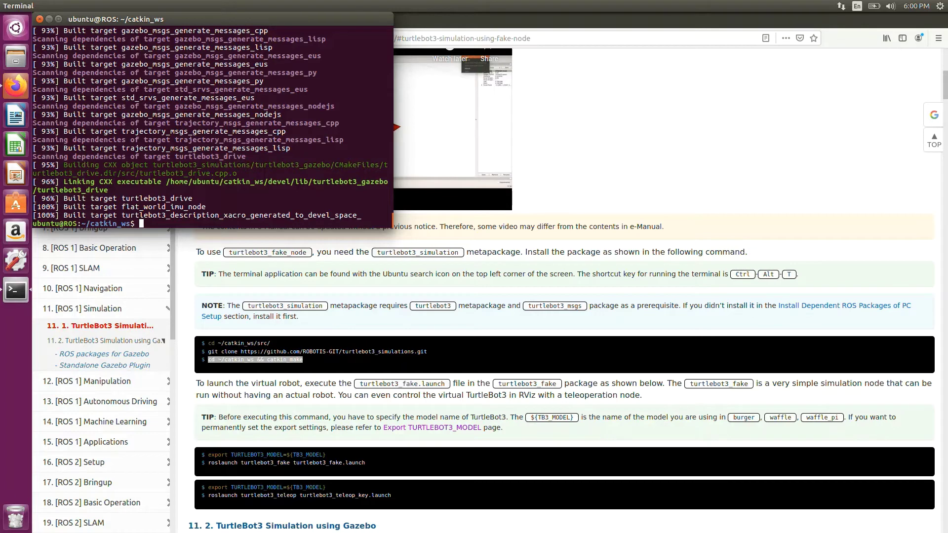
Step: Scroll the e-Manual to the fake-node launch commands and highlight ${TB3_MODEL} in the export line
scroll(365, 379, down, 2)
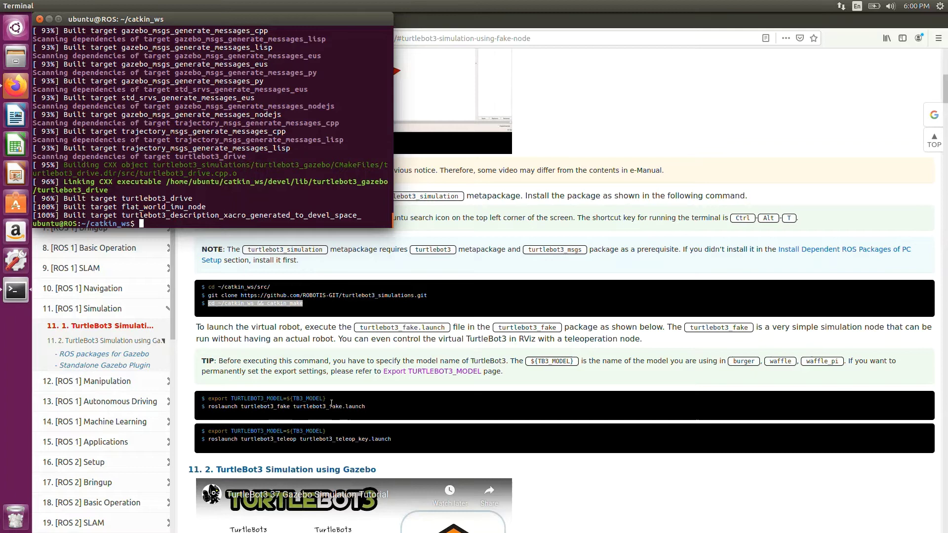
drag(336, 399, 286, 399)
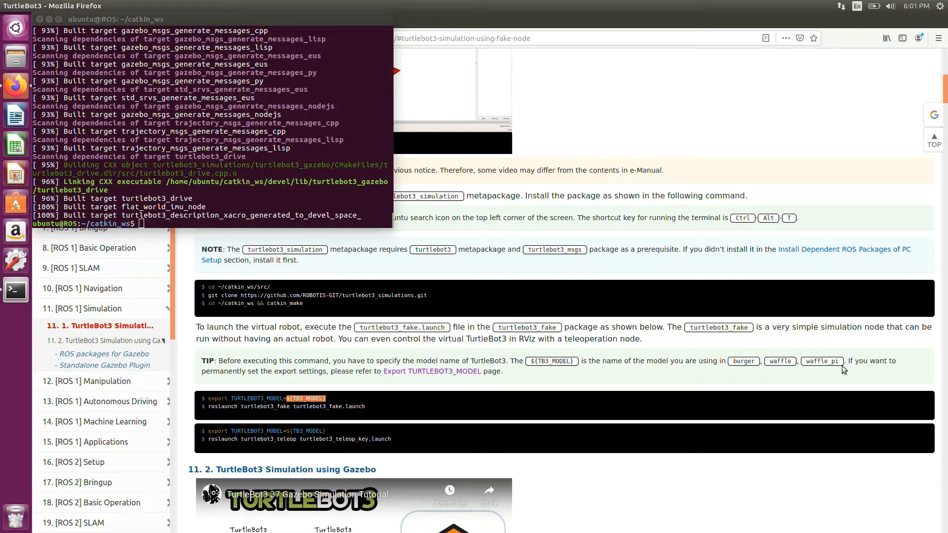
Step: Export TURTLEBOT3_MODEL as burger in the terminal, then copy the roslaunch turtlebot3_fake command
click(333, 404)
drag(332, 404, 215, 407)
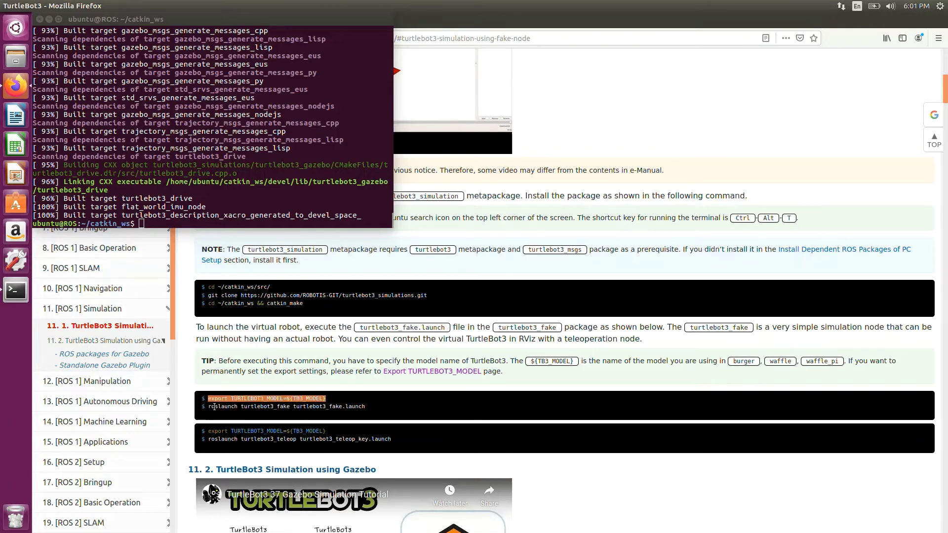
right_click(275, 193)
click(294, 223)
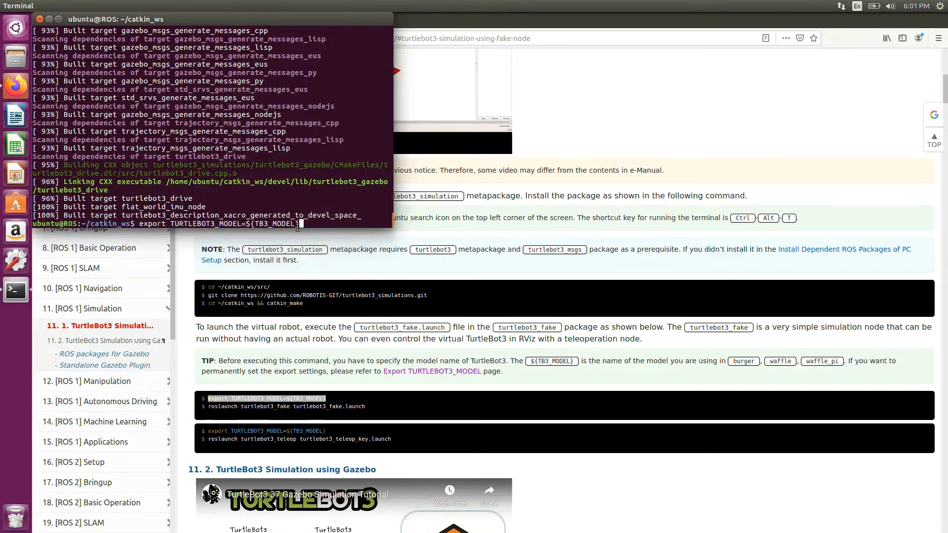
key(BackSpace)
key(BackSpace)
key(BackSpace)
key(BackSpace)
key(BackSpace)
key(BackSpace)
key(BackSpace)
key(BackSpace)
text(b)
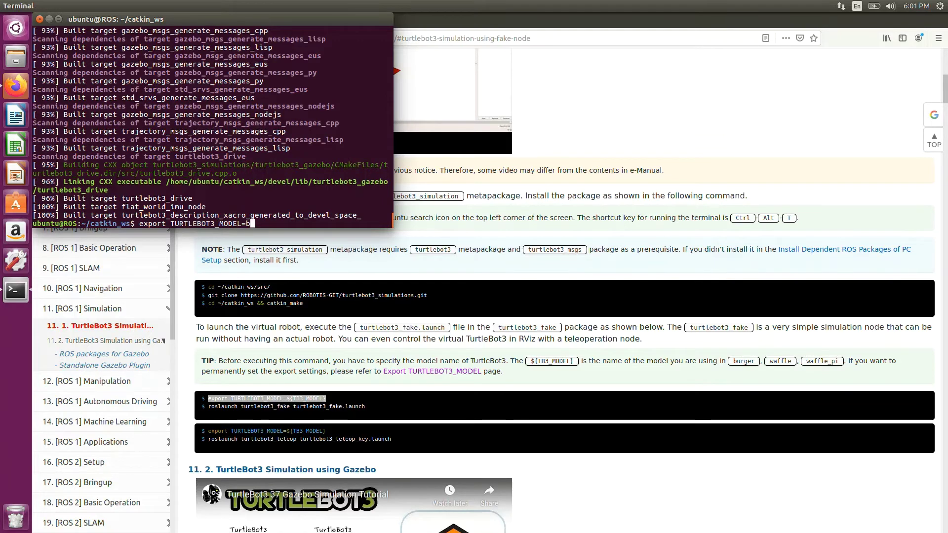
text(urg)
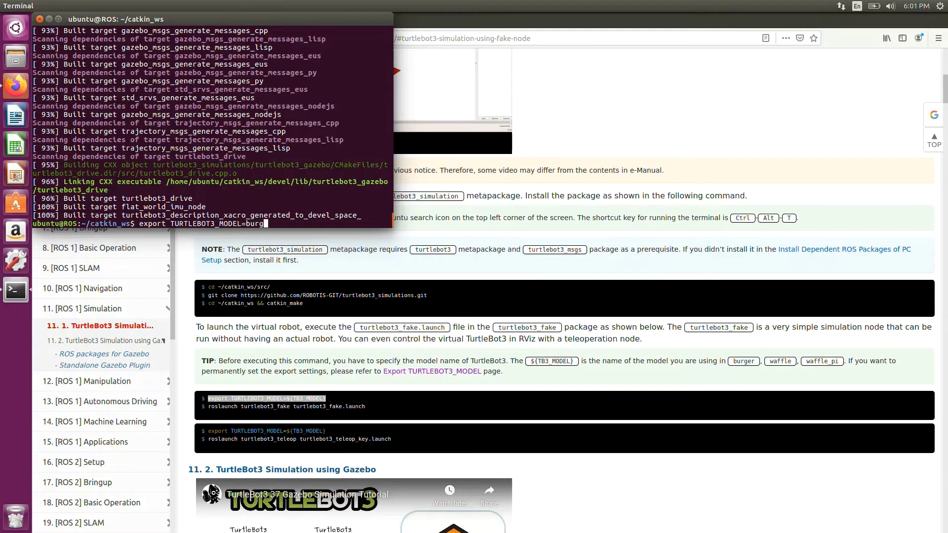
text(er)
key(Return)
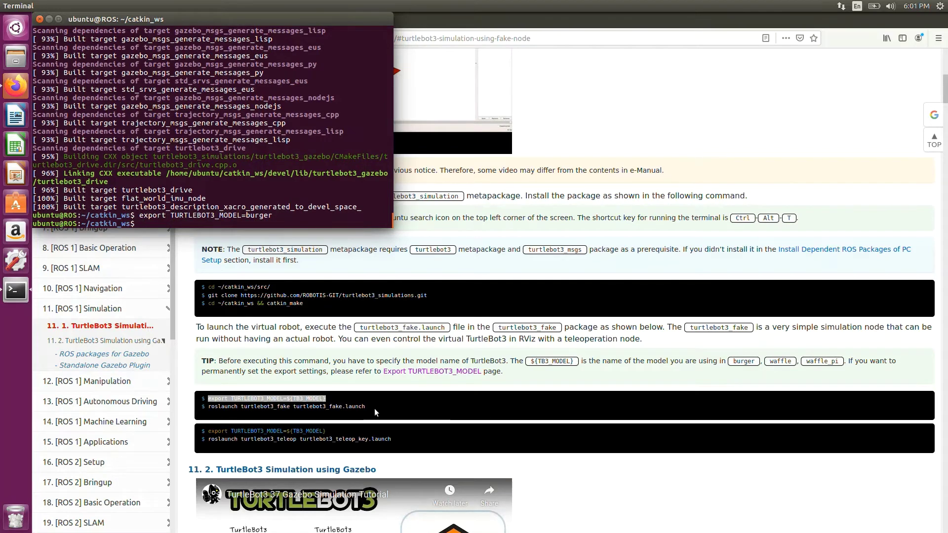
click(374, 407)
drag(374, 408, 214, 415)
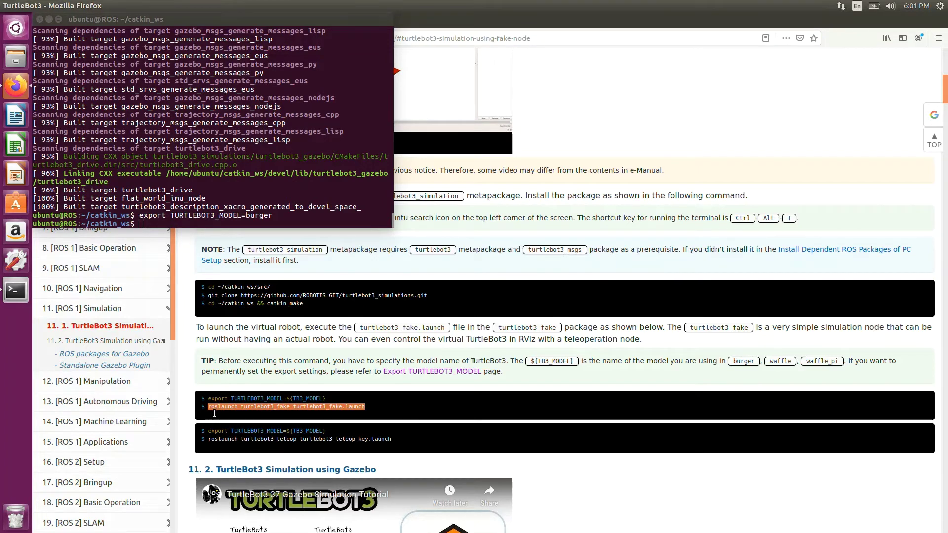
Step: Run roslaunch turtlebot3_fake to open RViz with the burger robot, then return to the manual
right_click(211, 213)
click(230, 244)
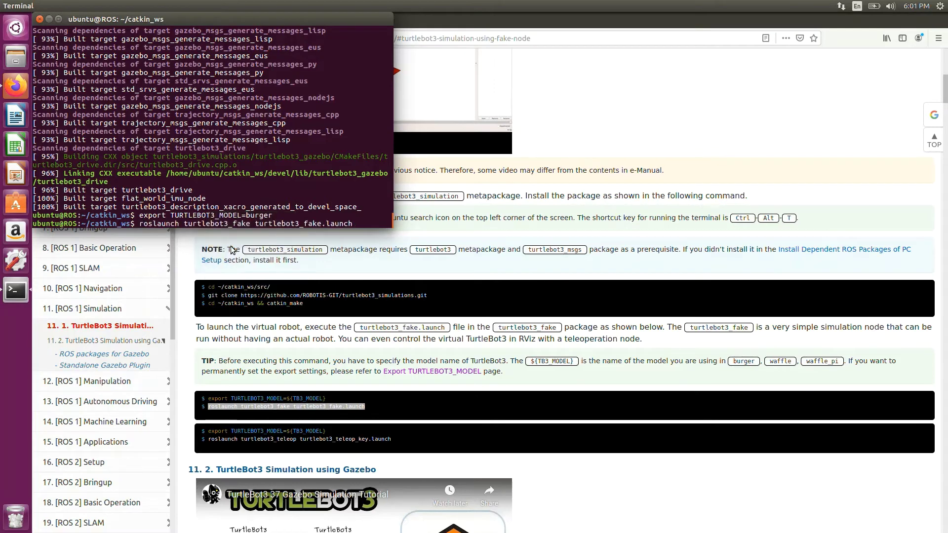
key(Return)
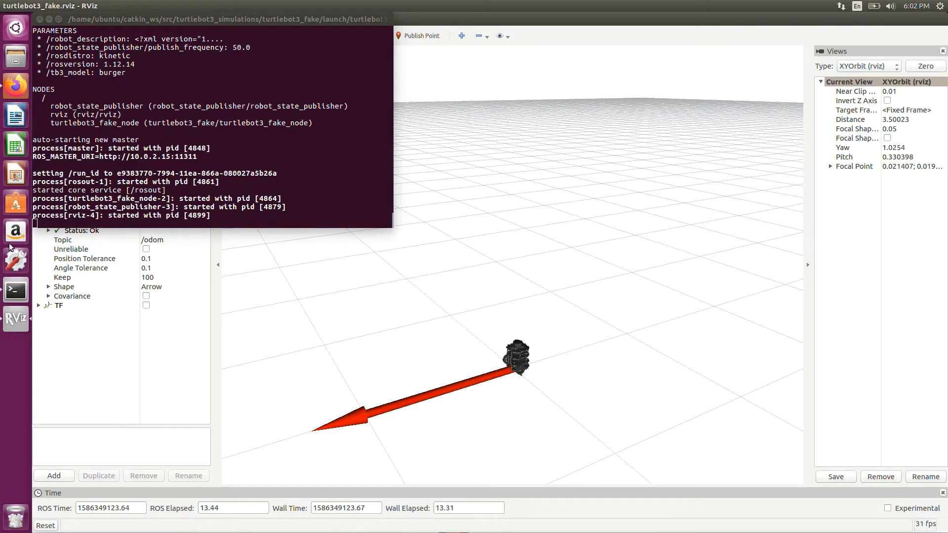
click(22, 84)
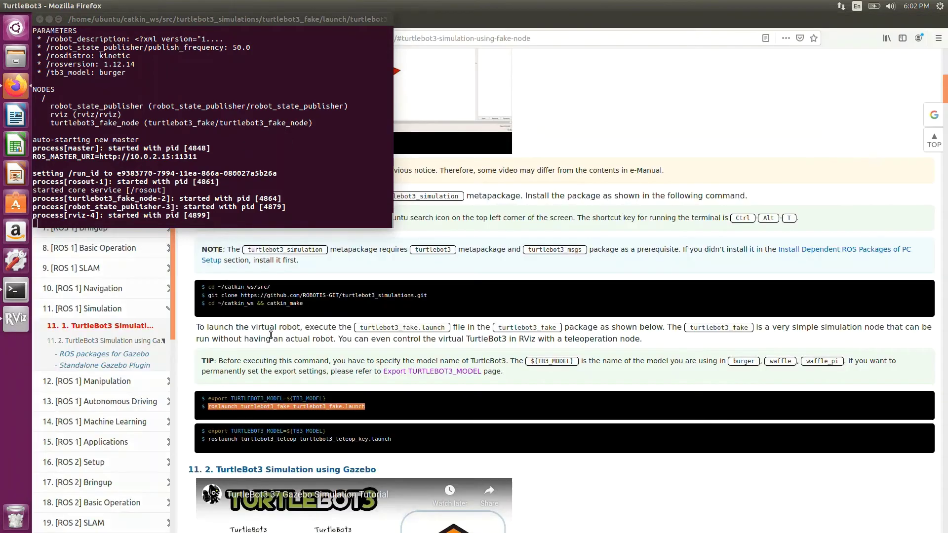
scroll(332, 429, down, 5)
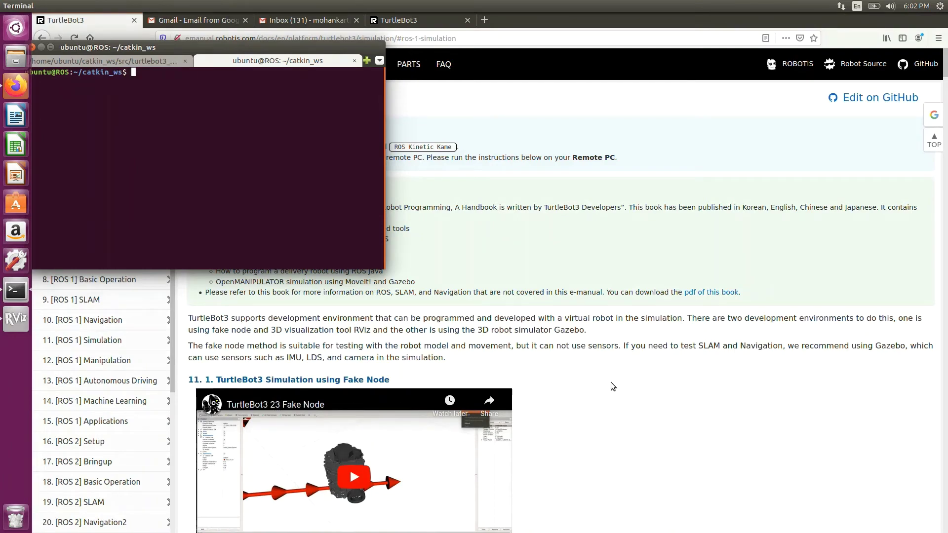
Step: Export TURTLEBOT3_MODEL as burger in the second terminal session
scroll(611, 383, down, 2)
scroll(612, 383, down, 3)
scroll(611, 382, down, 2)
scroll(612, 386, down, 5)
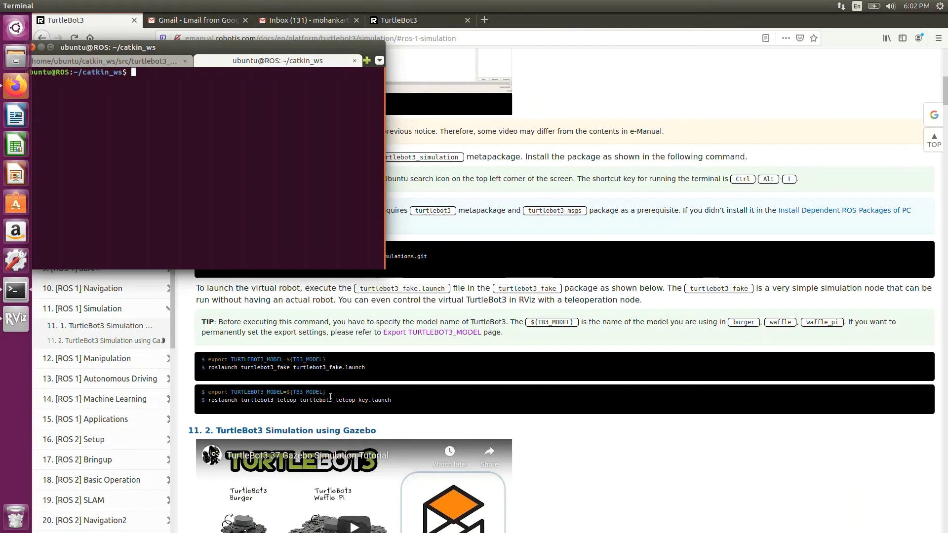
drag(327, 393, 216, 396)
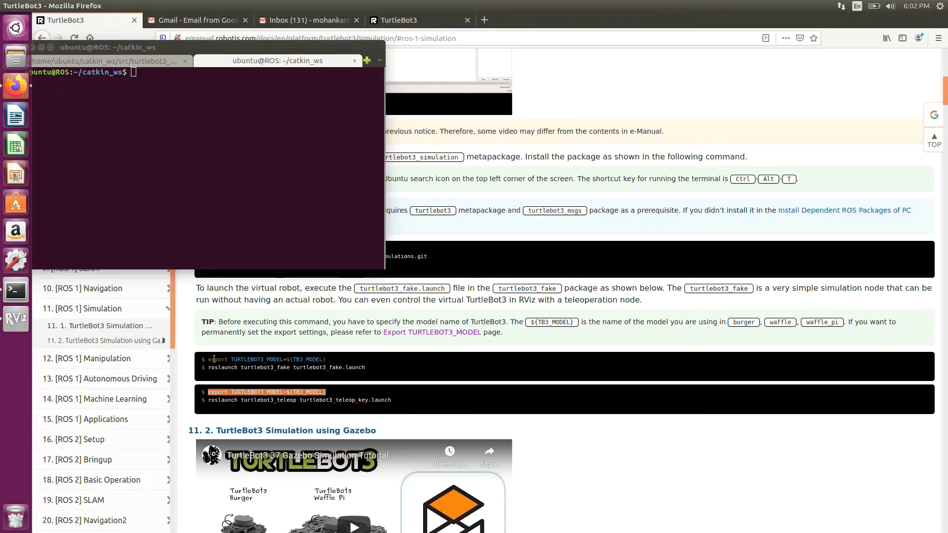
right_click(226, 161)
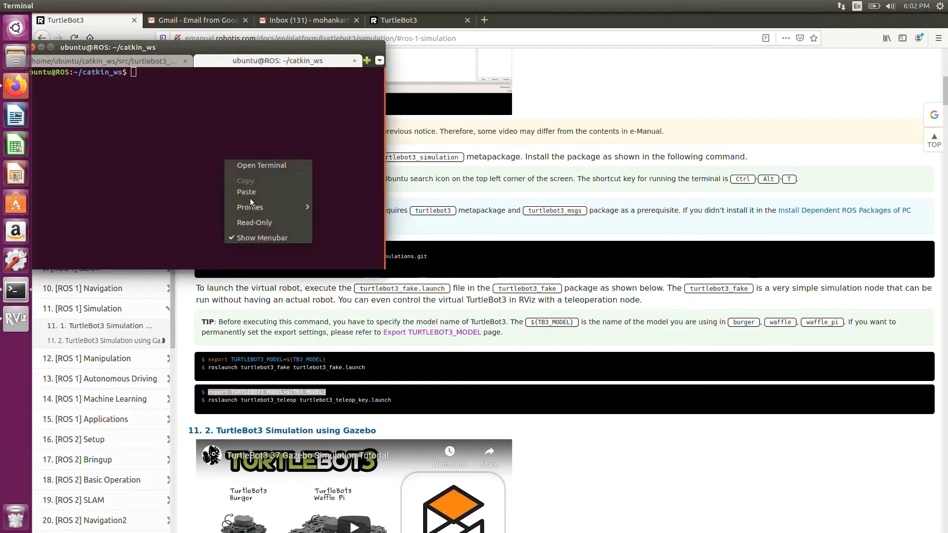
click(250, 193)
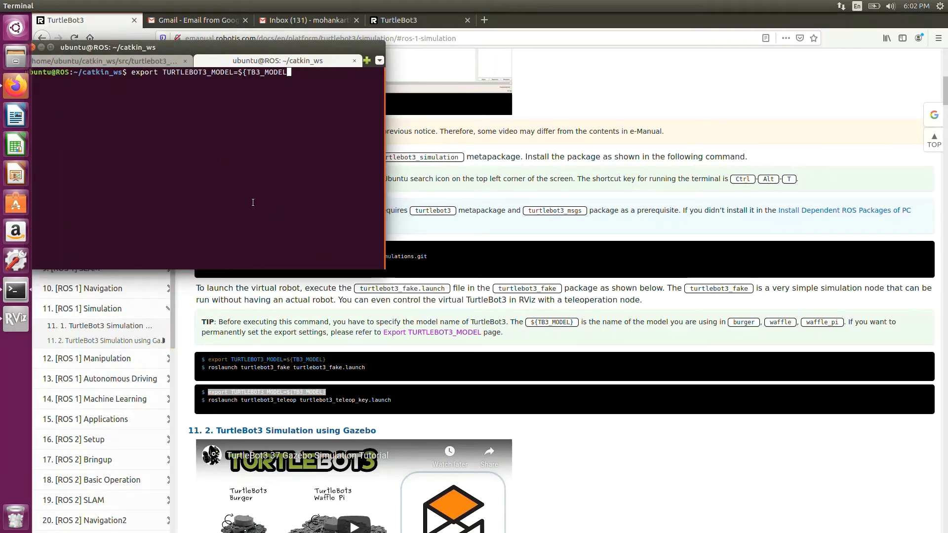
key(BackSpace)
key(BackSpace)
key(BackSpace)
key(BackSpace)
key(BackSpace)
key(BackSpace)
key(BackSpace)
key(BackSpace)
key(BackSpace)
key(BackSpace)
text(burger)
key(Return)
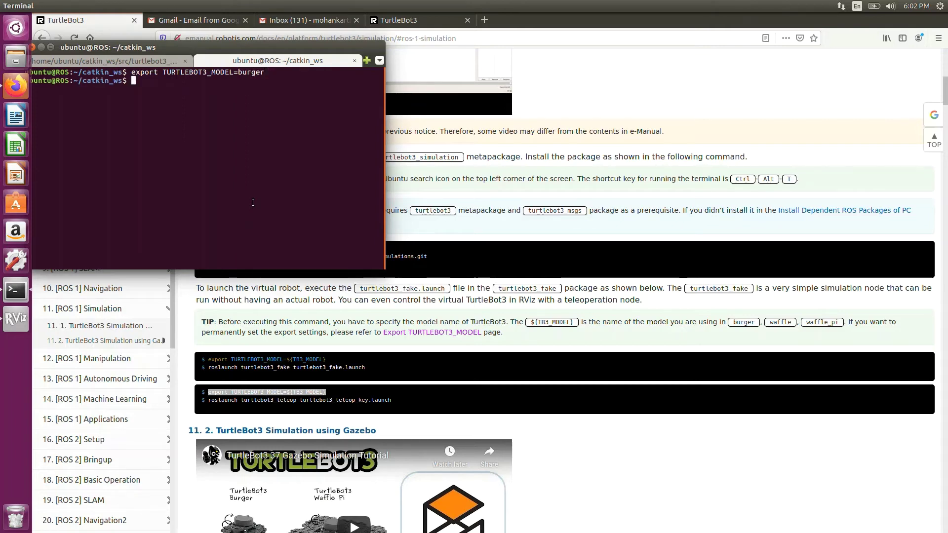
Step: Copy the turtlebot3_teleop launch command from the manual for the terminal
click(408, 405)
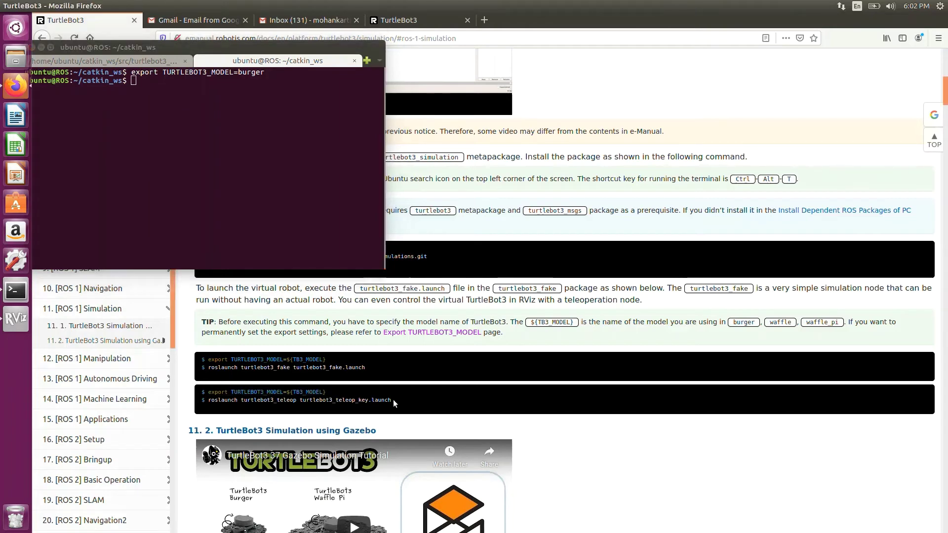
drag(396, 405, 217, 405)
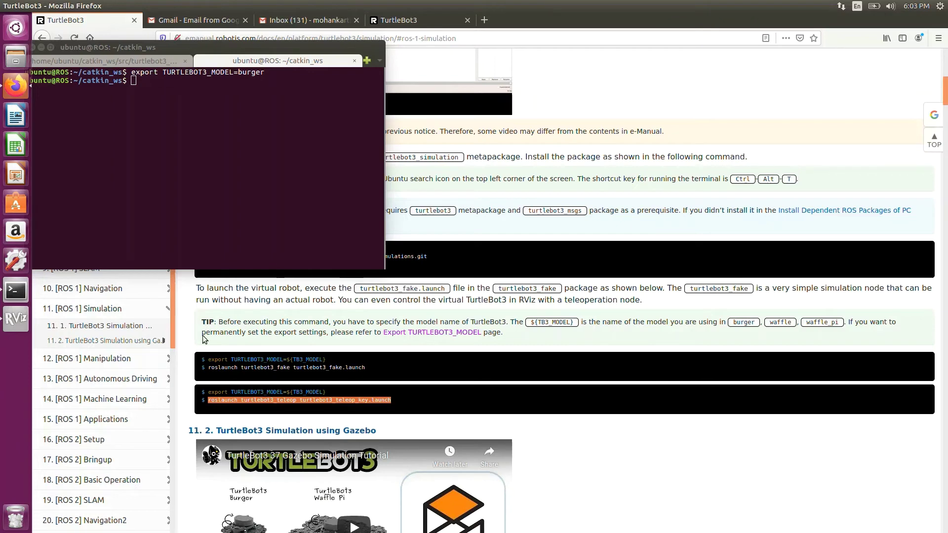
click(203, 176)
Step: Launch turtlebot3_teleop_key.launch, move its terminal aside, and bring RViz to the front
right_click(193, 172)
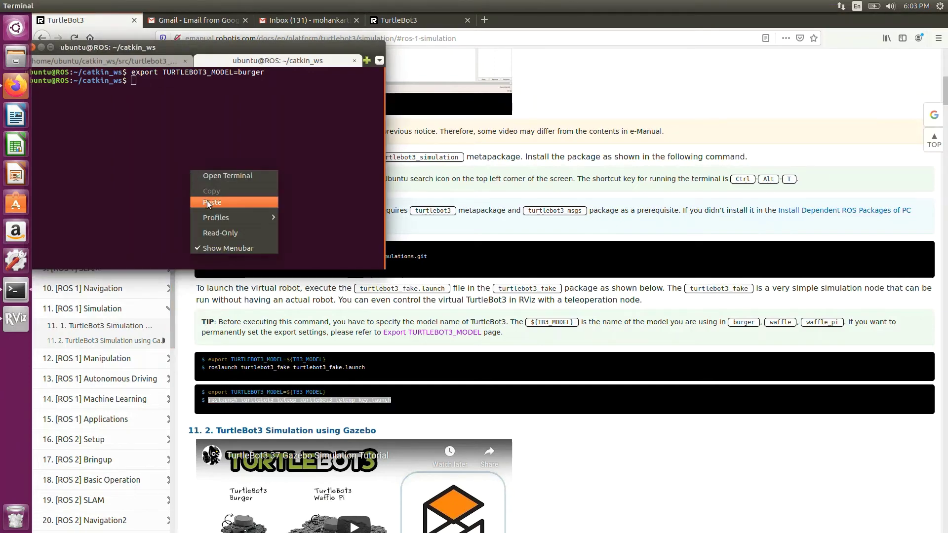
click(206, 201)
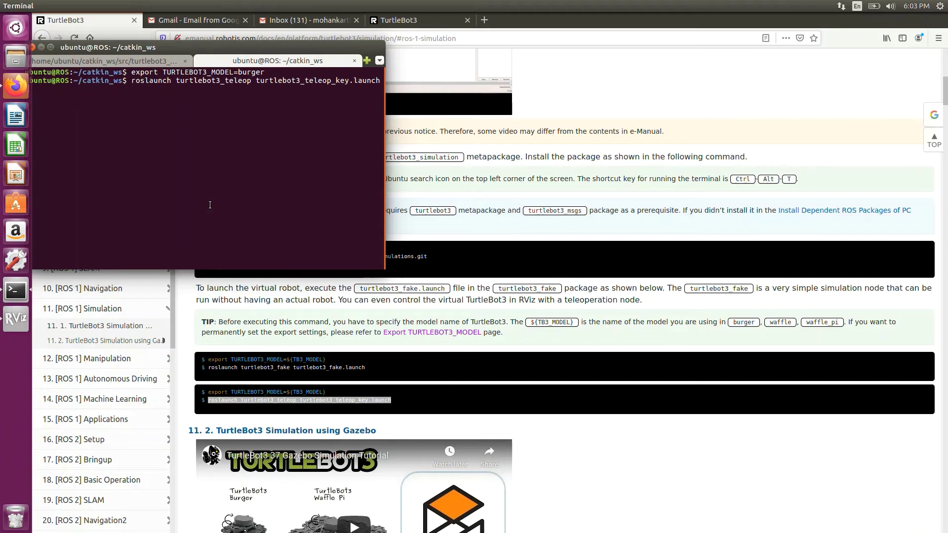
key(Return)
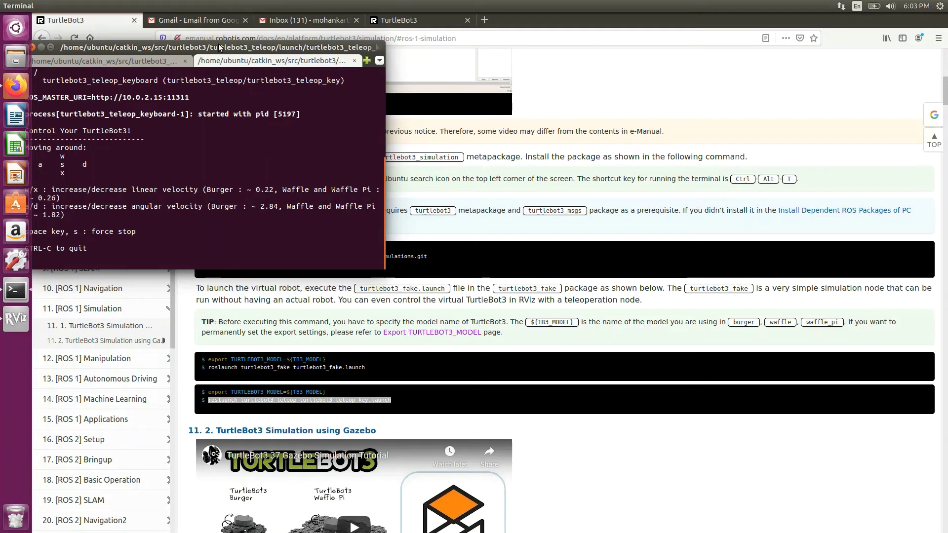
drag(222, 47, 299, 45)
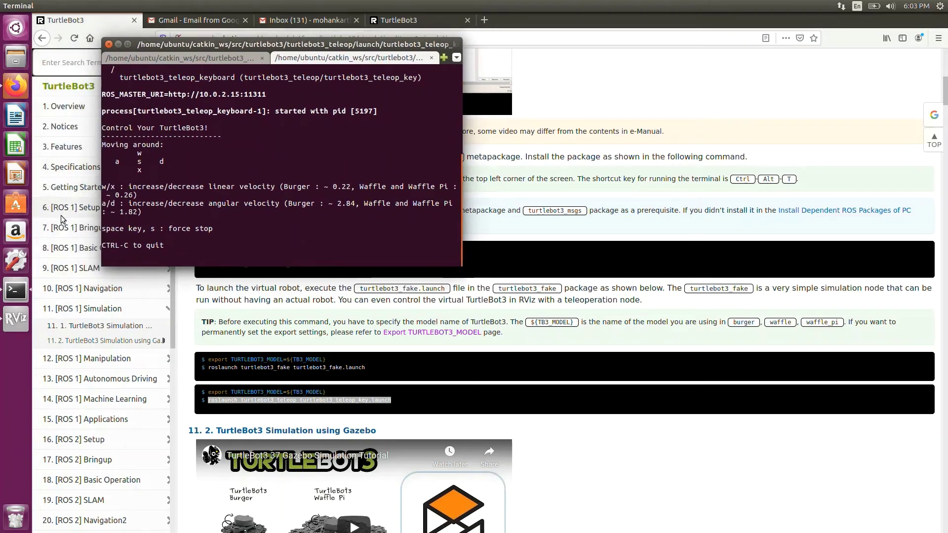
click(17, 319)
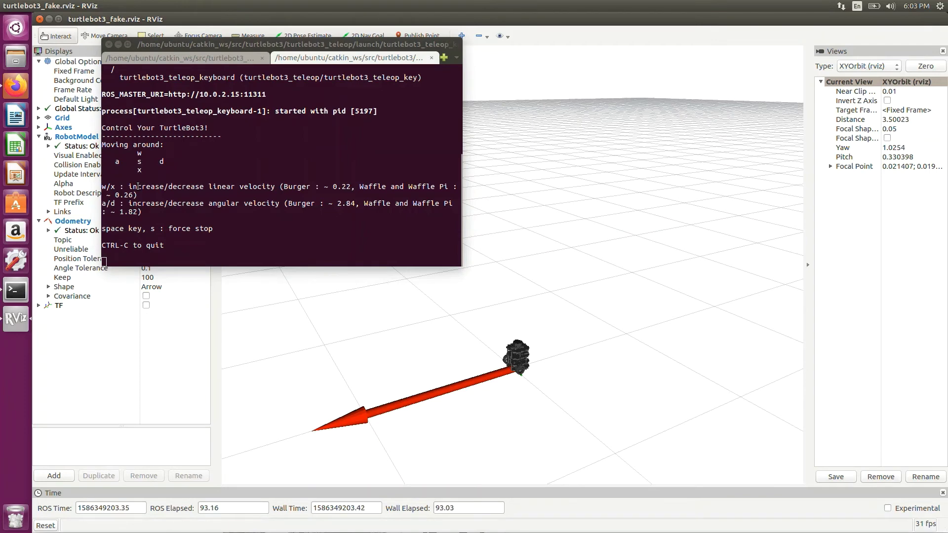
Step: Drive the burger forward with w and start it turning right with d
key(s)
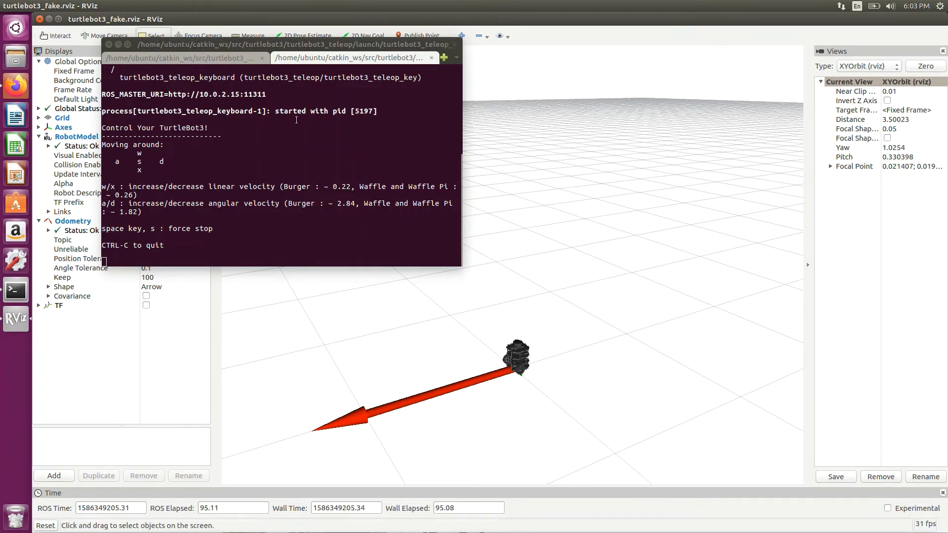
click(291, 136)
key(w)
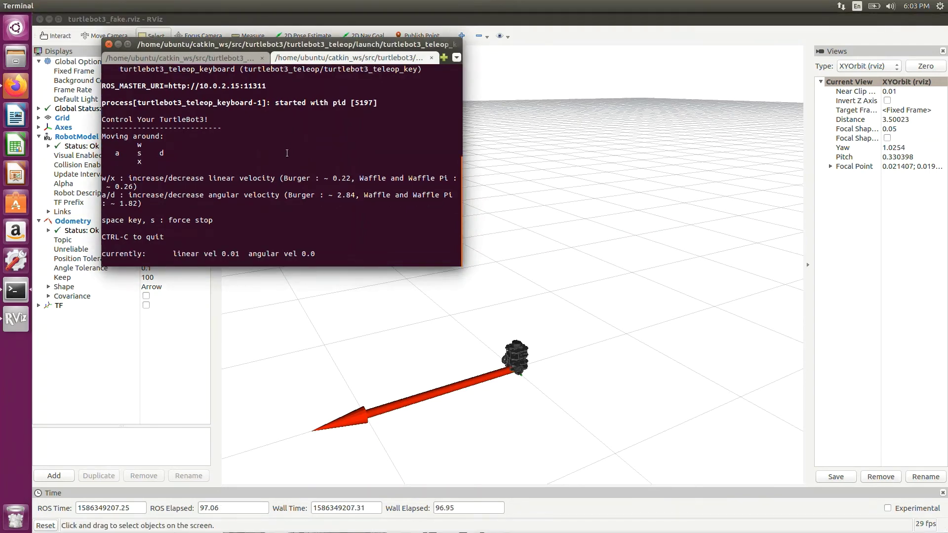
key(w)
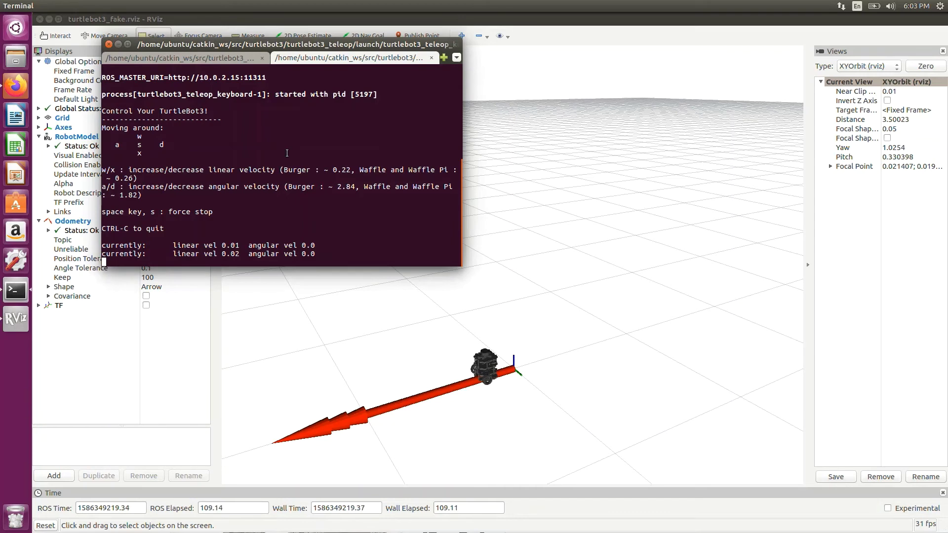
key(d)
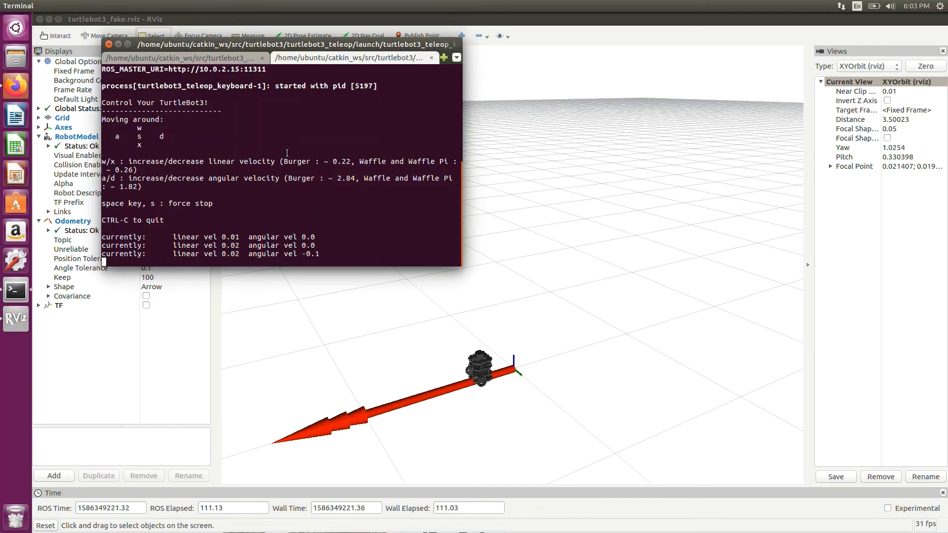
key(d)
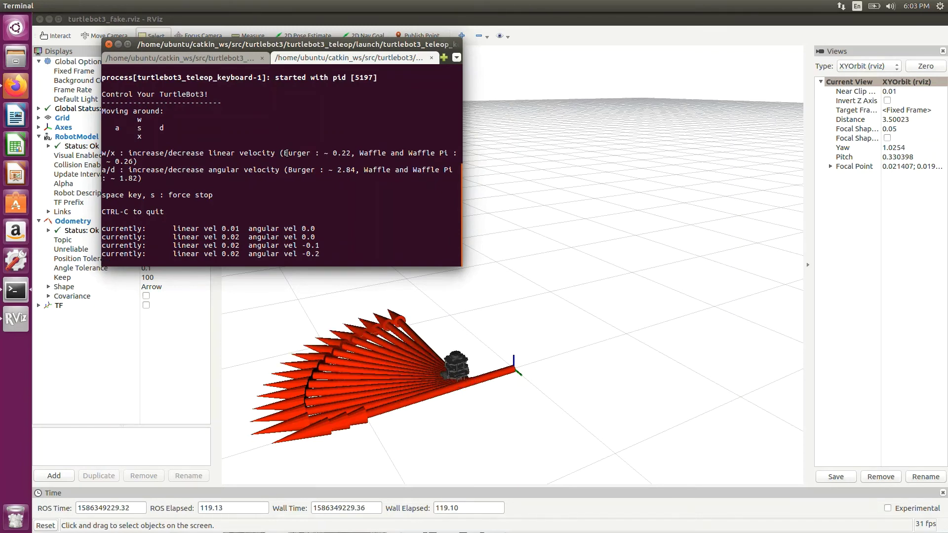
Step: Raise to top speed while tightening the turn, then stop with s and quit teleop
key(w)
key(w)
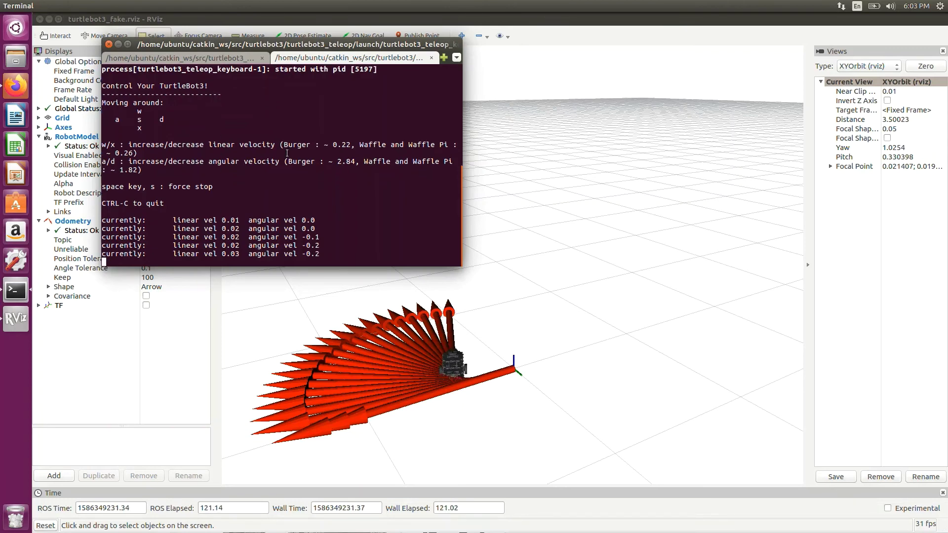
key(w)
key(w)
key(w)
key(w)
key(w)
key(w)
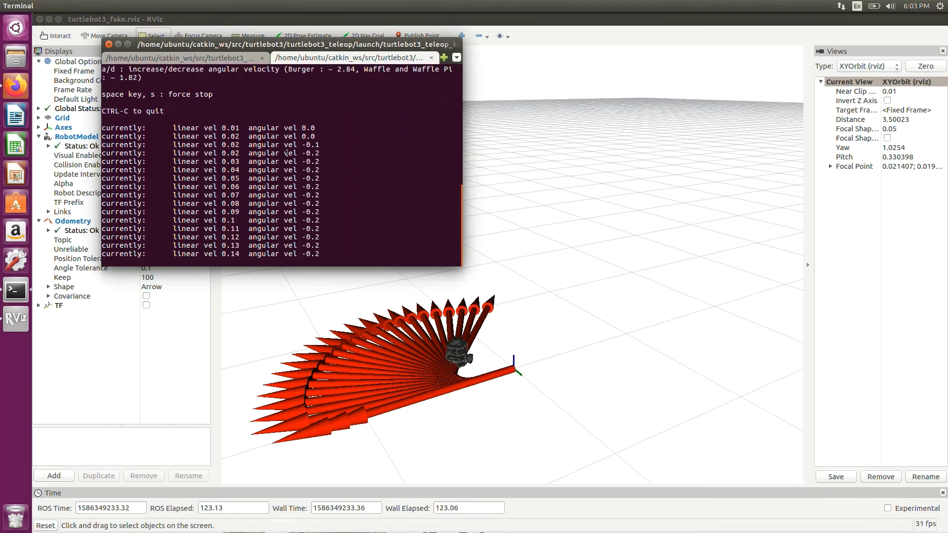
key(d)
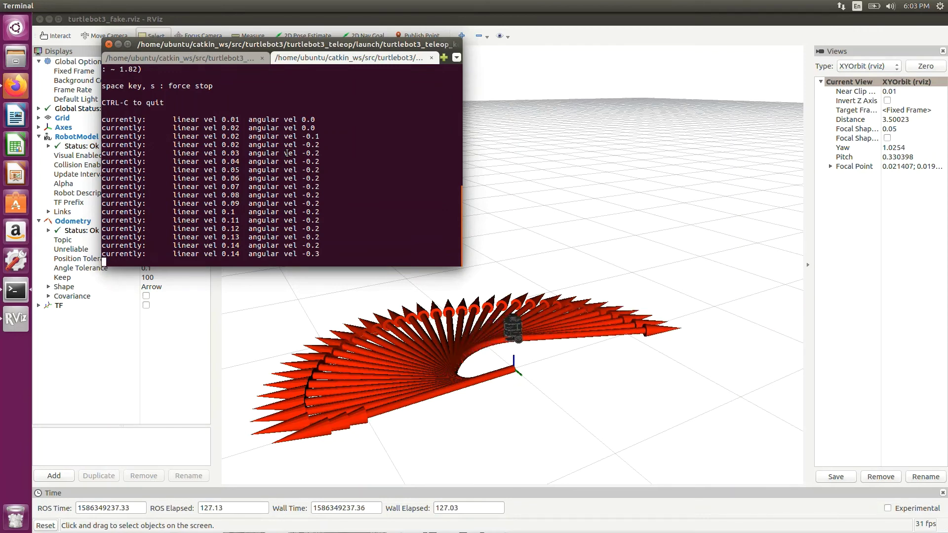
key(w)
key(w)
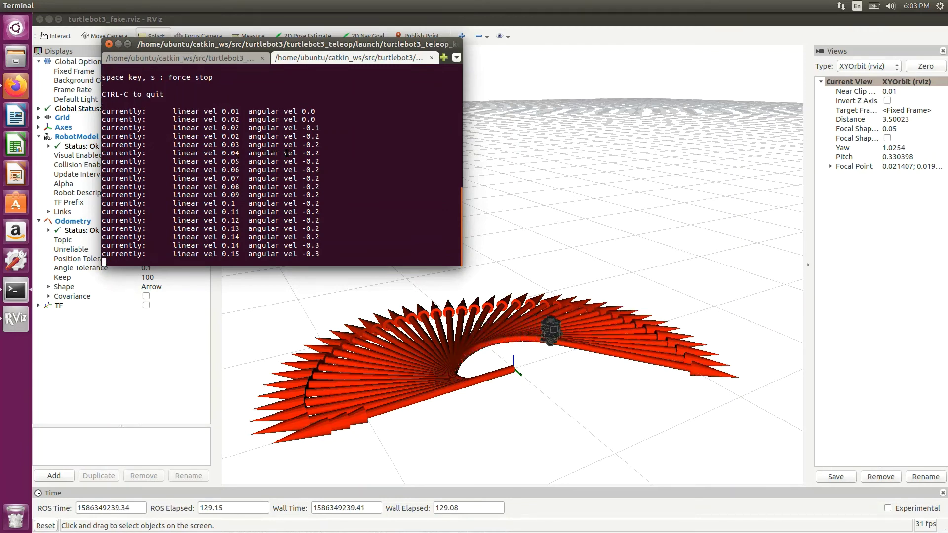
key(w)
key(w)
key(w)
key(w)
key(w)
key(w)
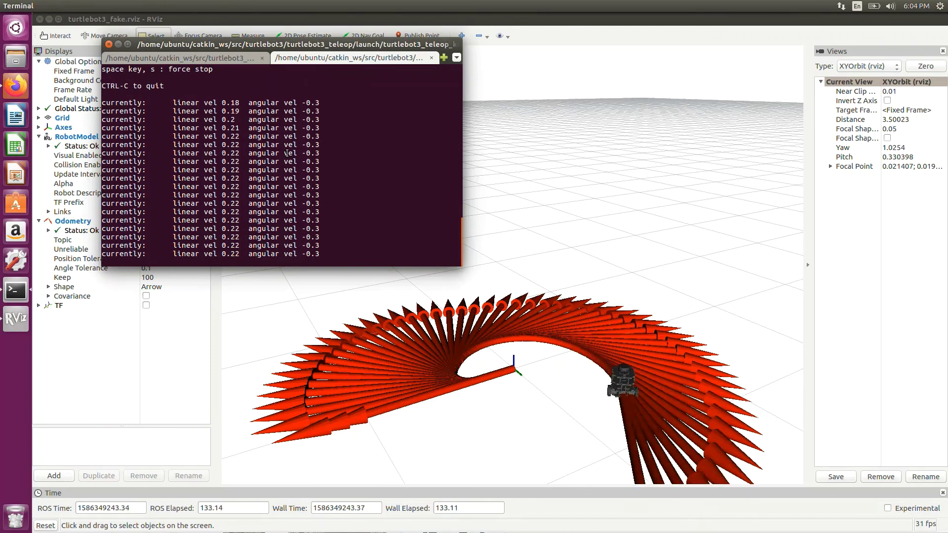
key(s)
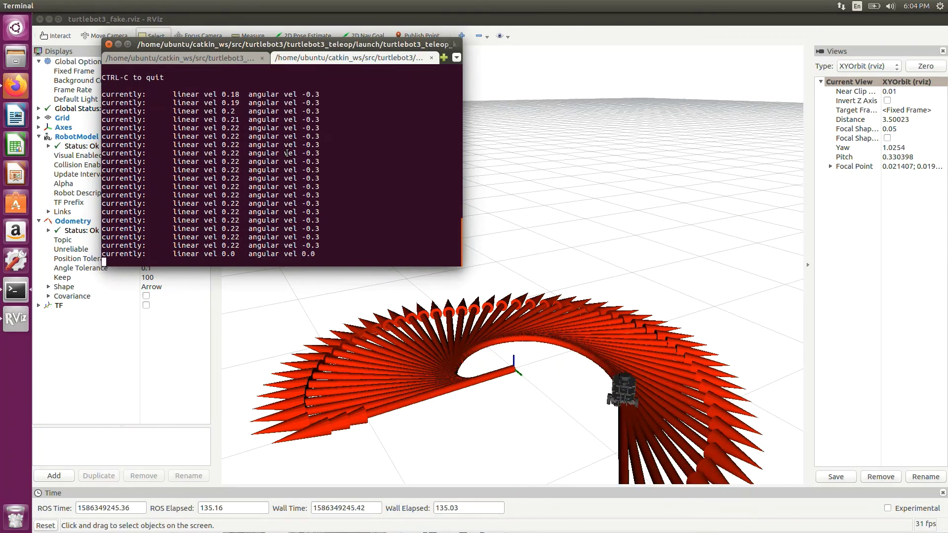
key(ctrl+c)
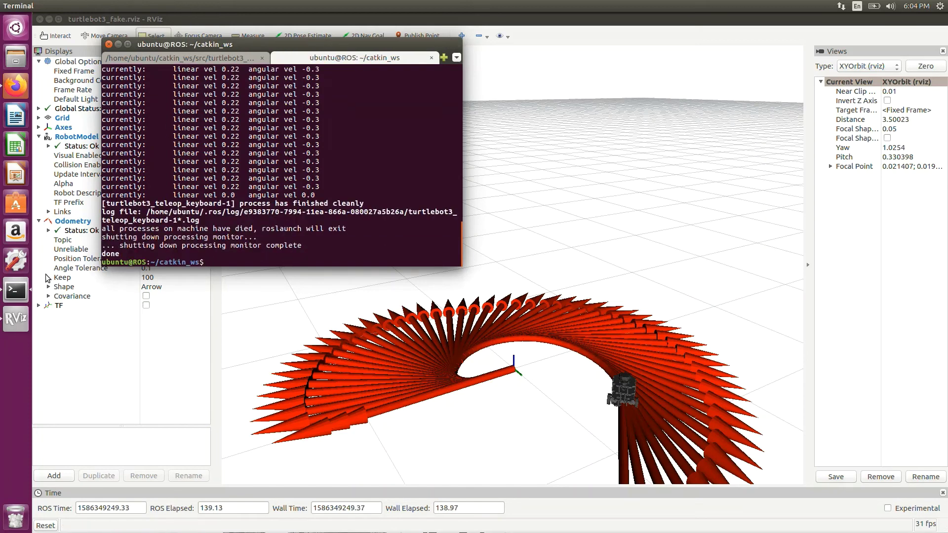
Step: Switch to the terminal tab running the turtlebot3_fake simulation
click(218, 59)
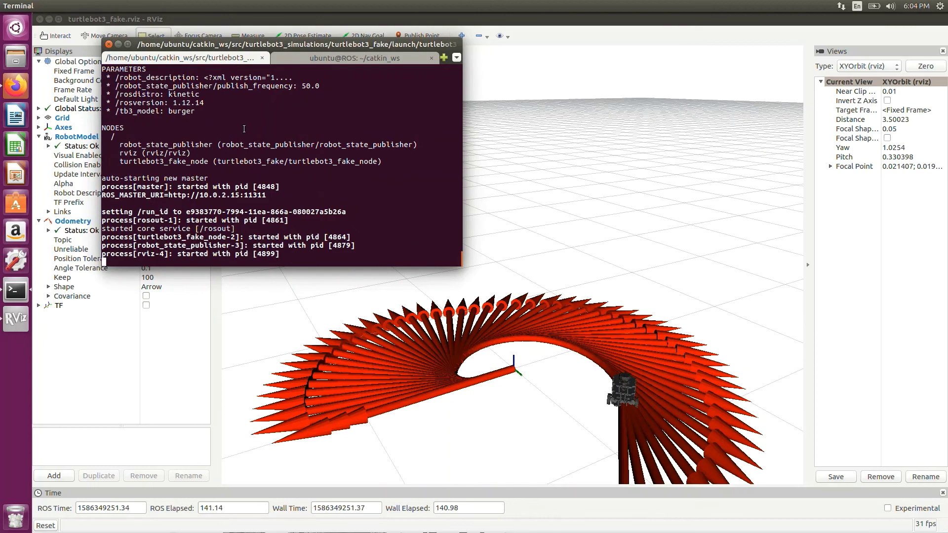